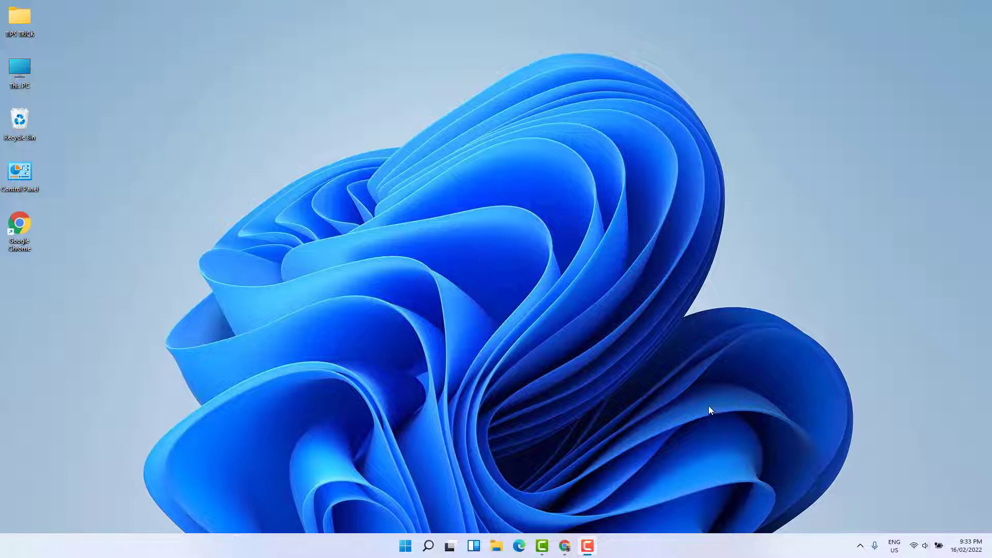
Open File Explorer, look at This PC's folders and drives, then close it.
click(497, 546)
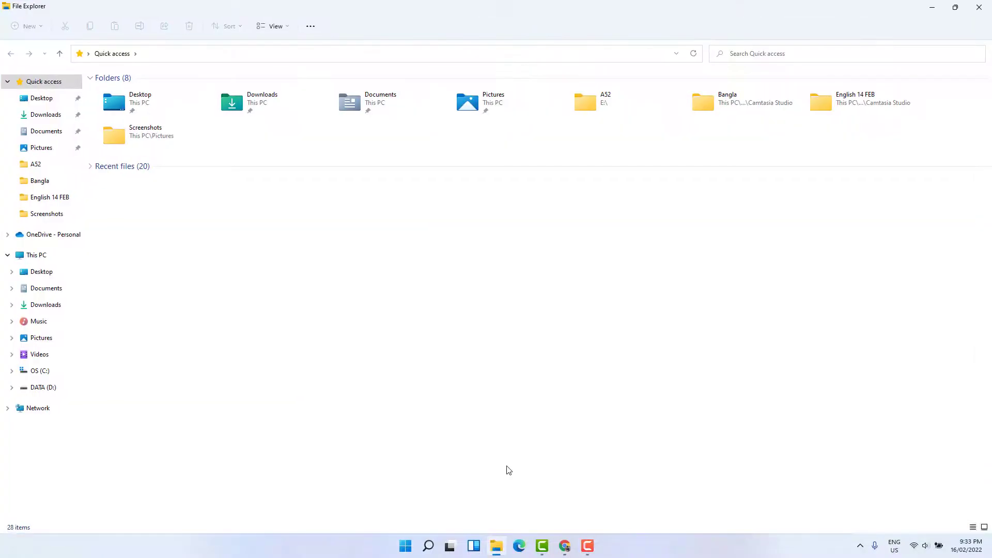
click(34, 257)
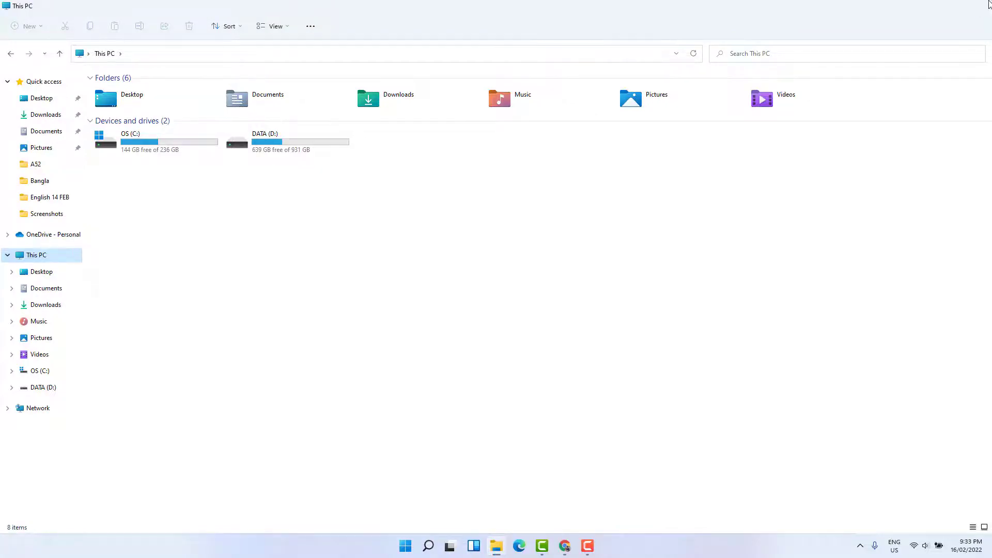
click(989, 4)
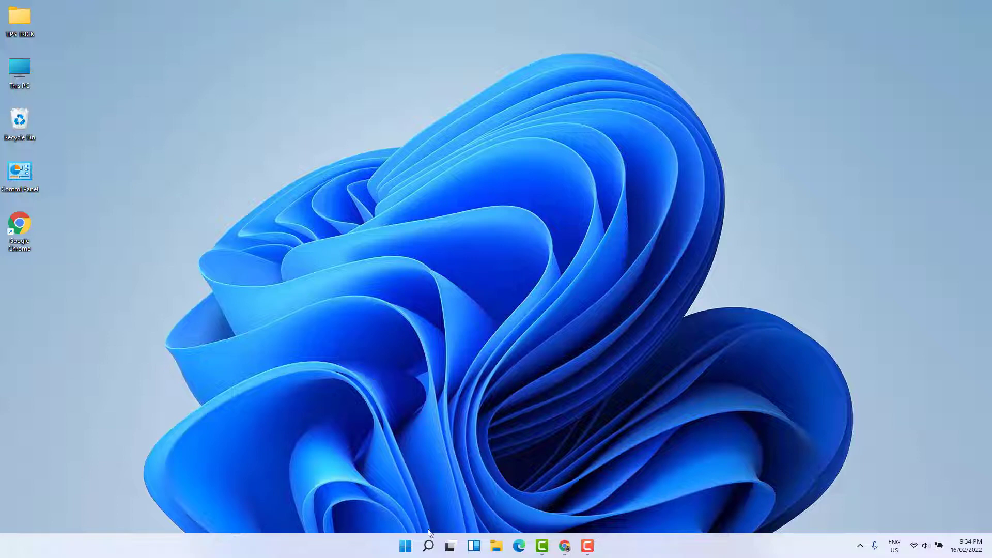
Search Windows for 'reg' and launch Registry Editor from the results.
click(428, 549)
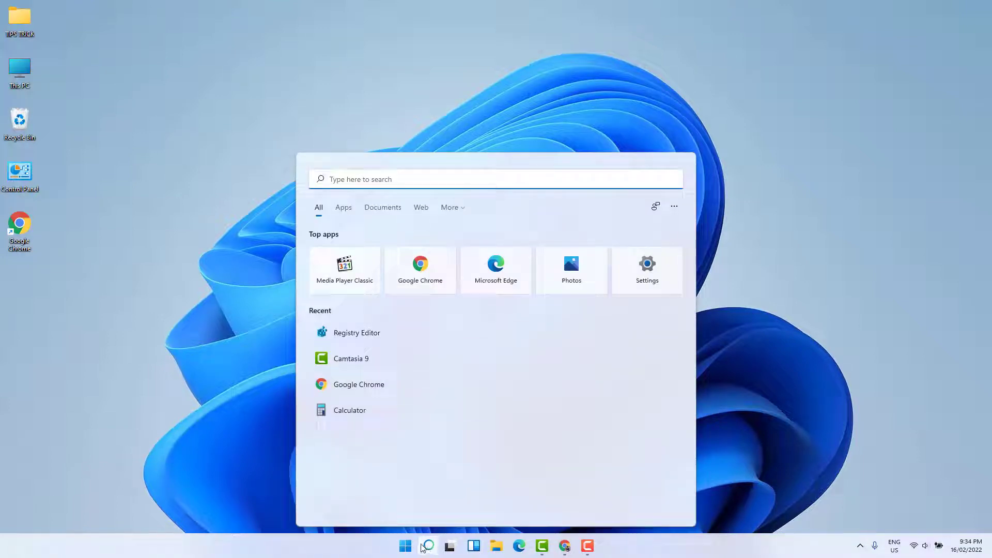
text(reg)
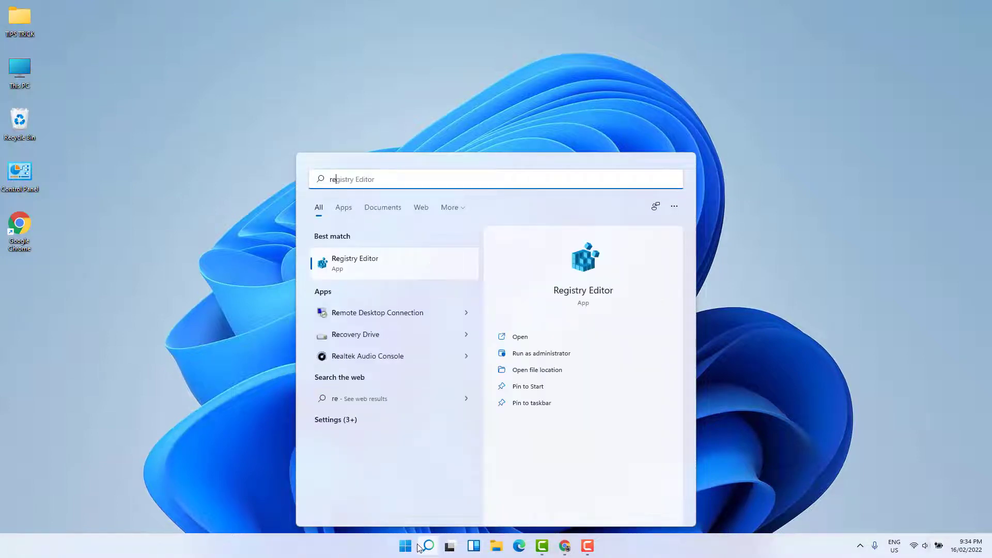
click(365, 265)
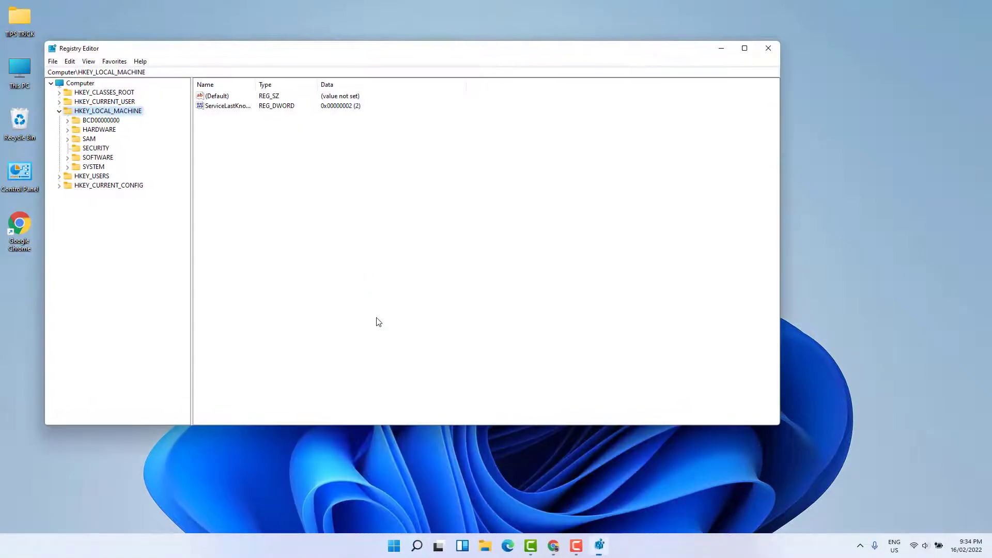
Expand HKEY_LOCAL_MACHINE\SOFTWARE\Microsoft\Windows\CurrentVersion and select the Shell Extensions key.
click(60, 112)
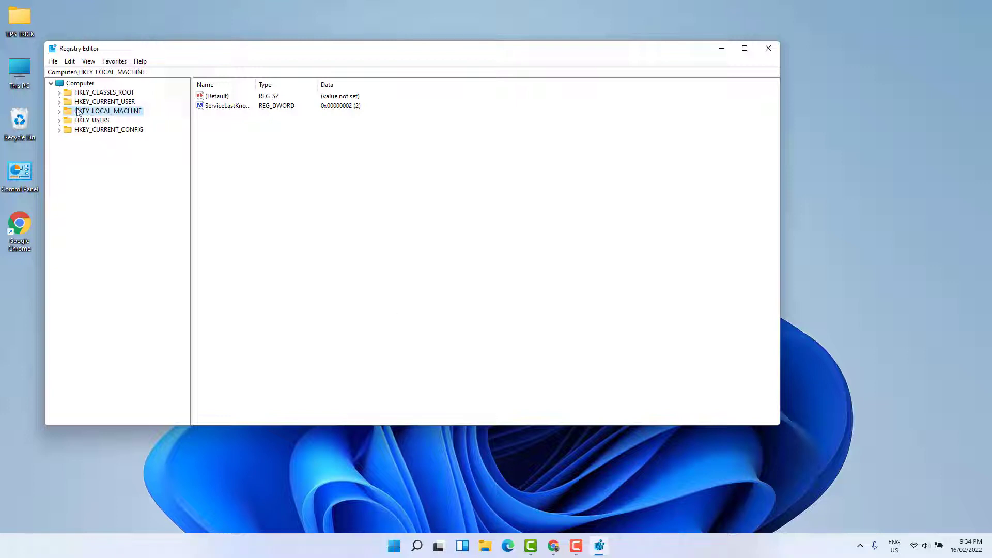
click(58, 111)
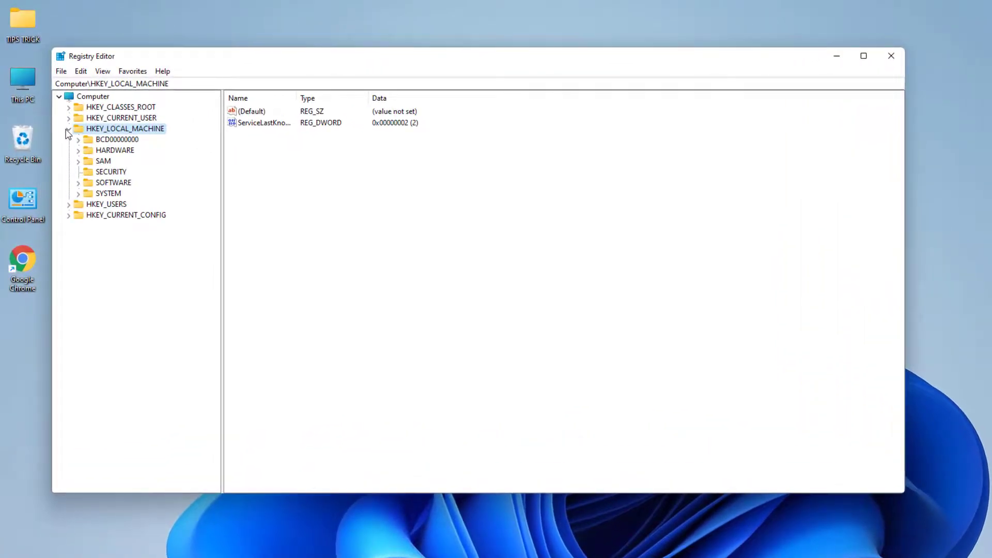
click(78, 183)
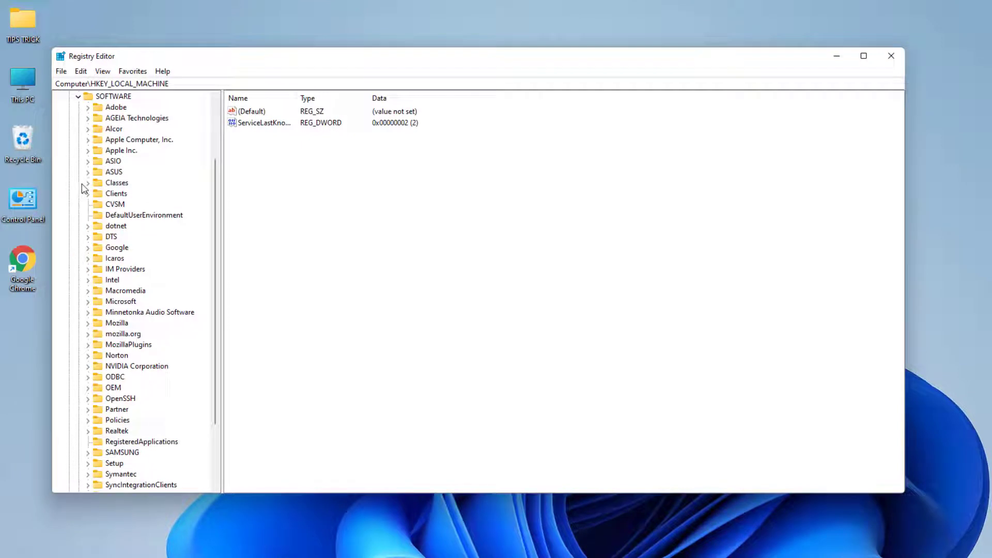
click(87, 302)
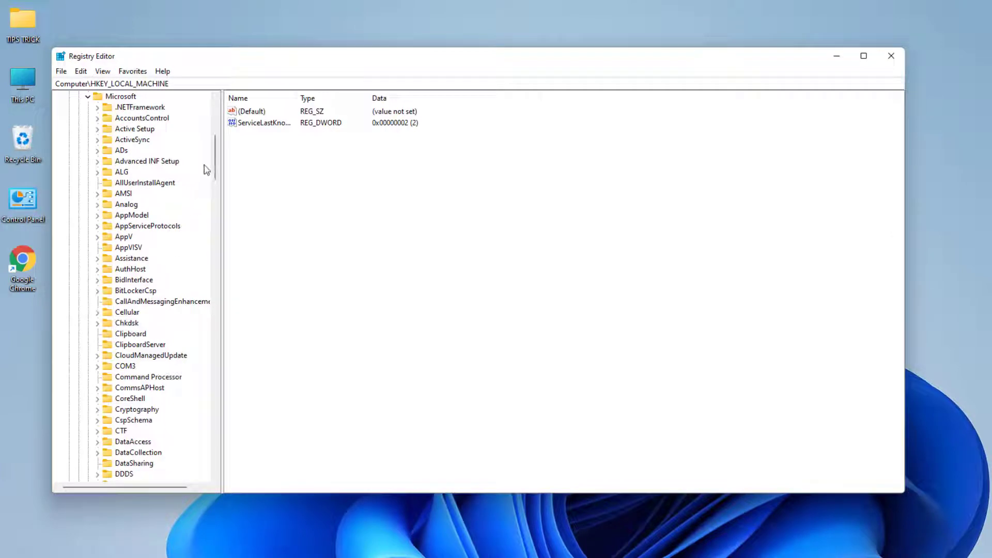
drag(217, 171, 213, 417)
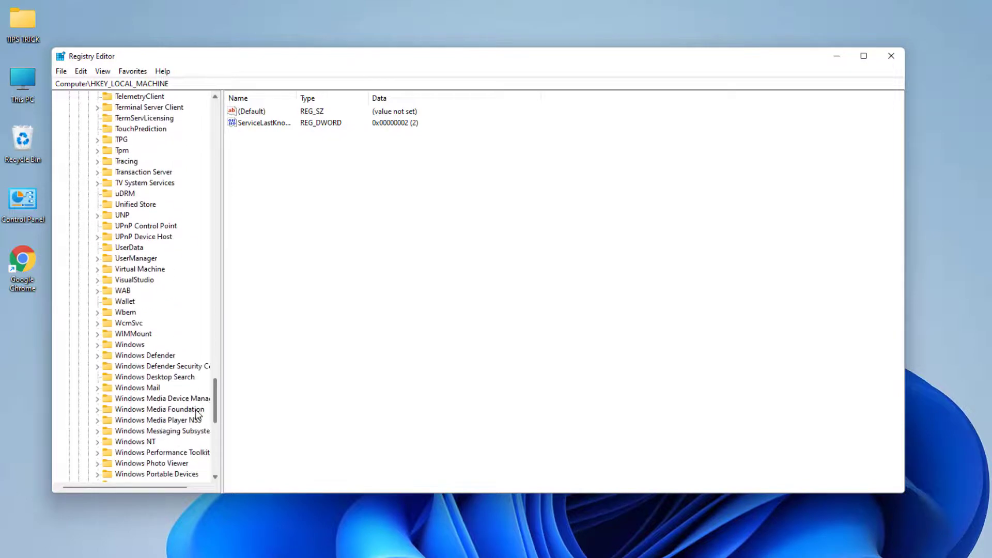
click(98, 345)
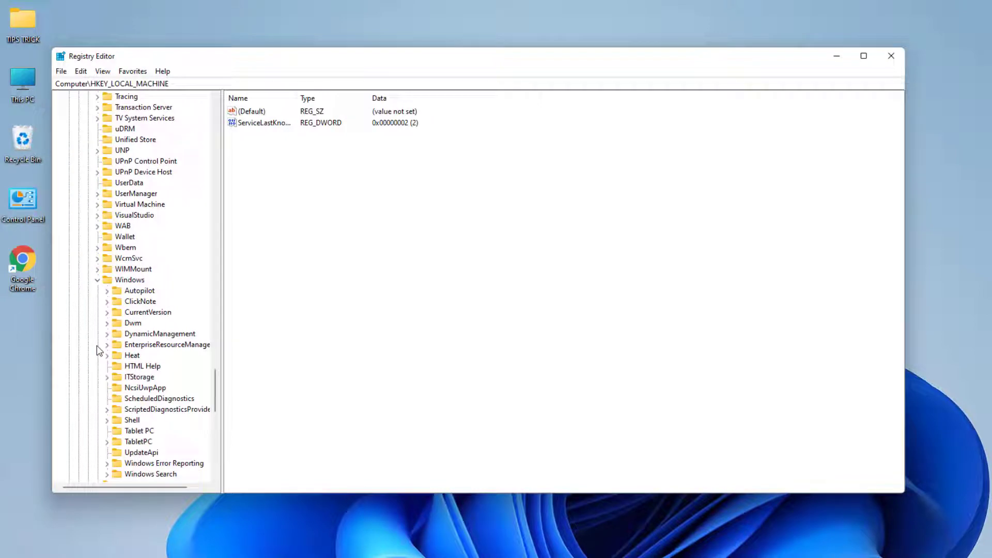
click(107, 313)
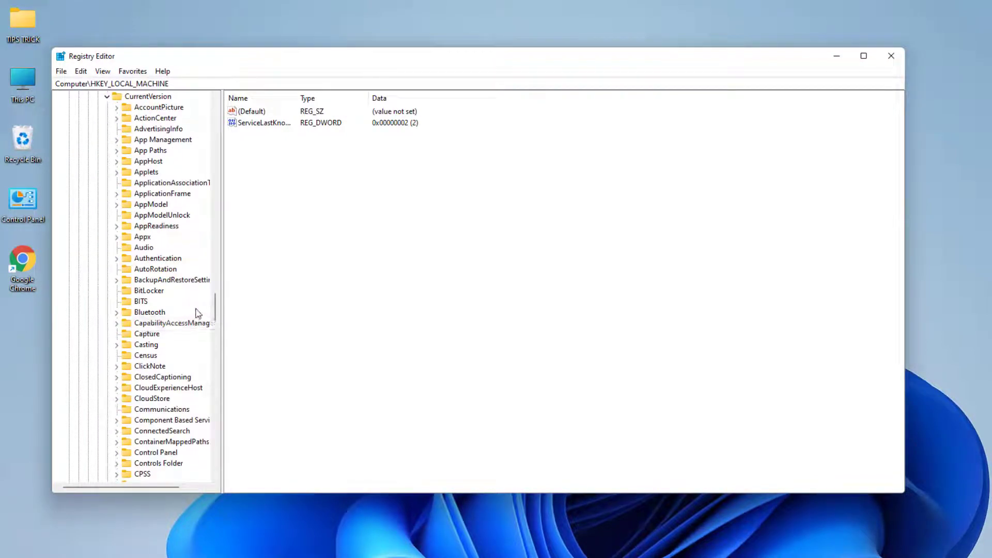
drag(218, 311, 202, 383)
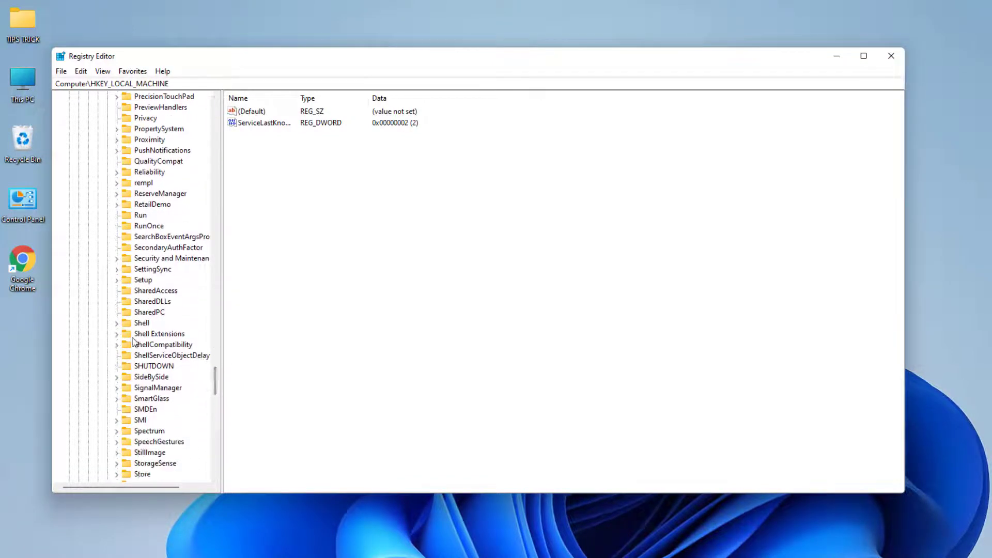
click(116, 336)
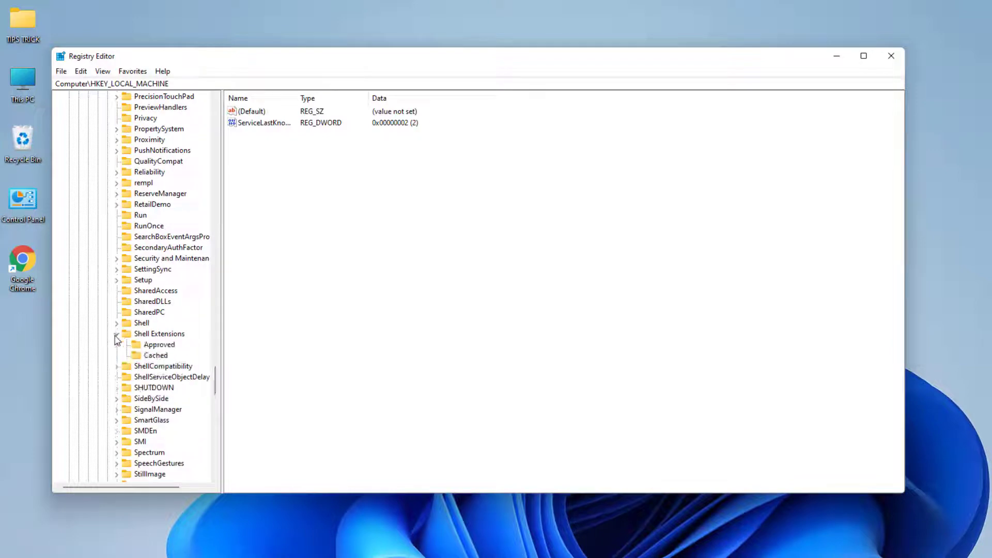
click(141, 336)
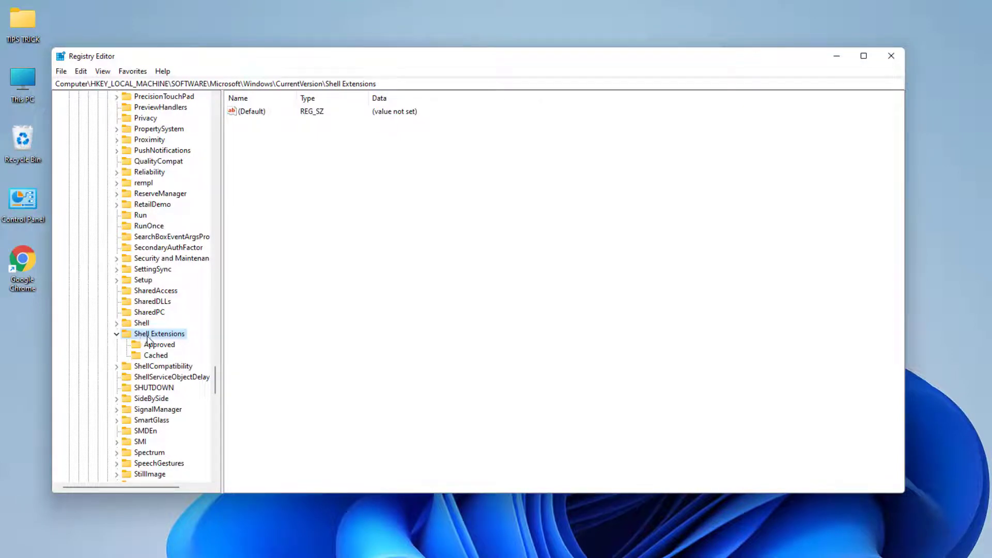
Create a new key named 'Blocked' under Shell Extensions, beside Approved and Cached.
right_click(149, 337)
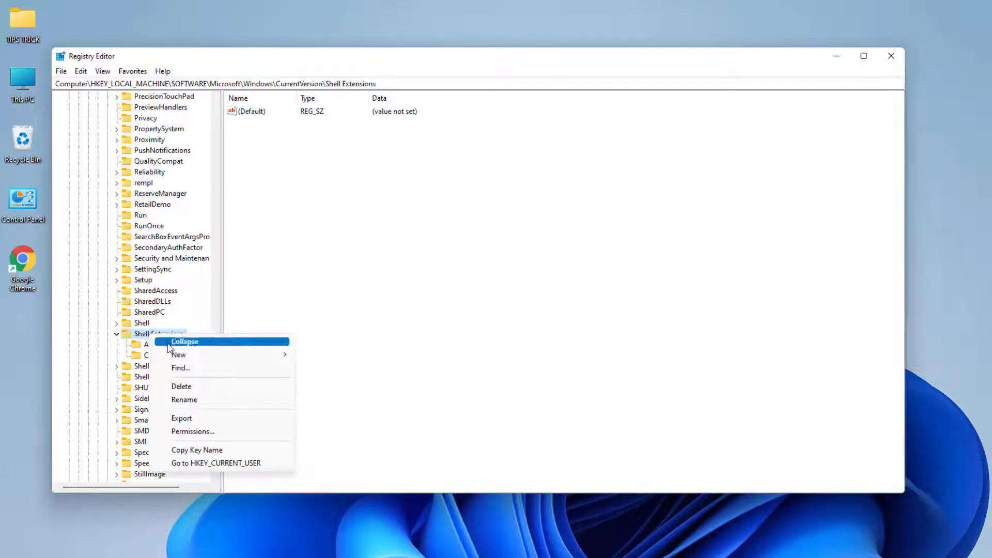
mouse_move(204, 358)
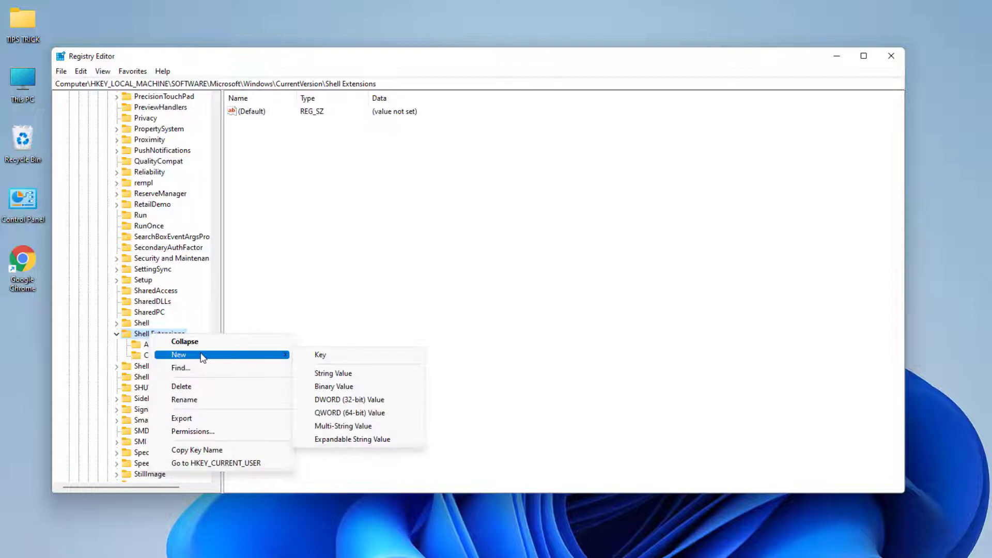
click(329, 355)
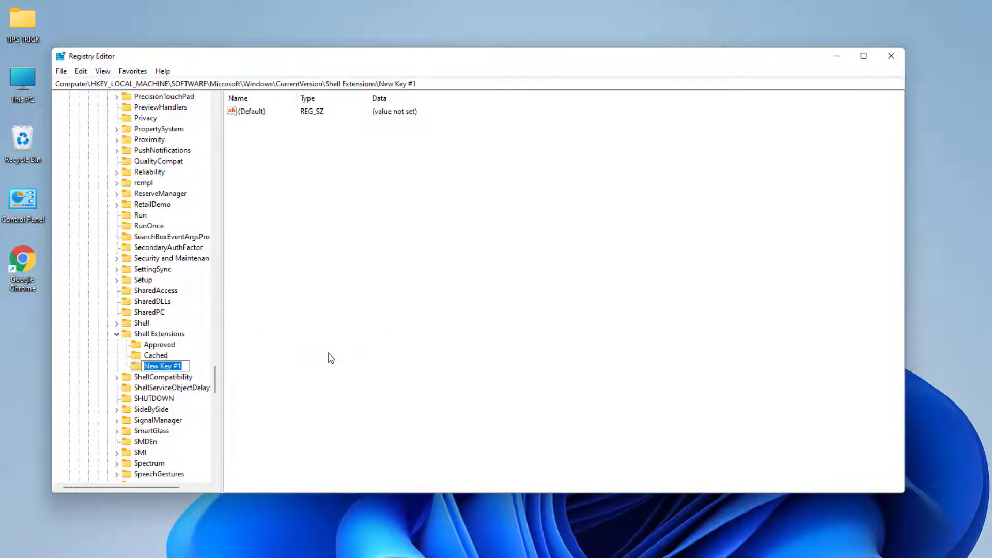
text(Blocked)
key(Return)
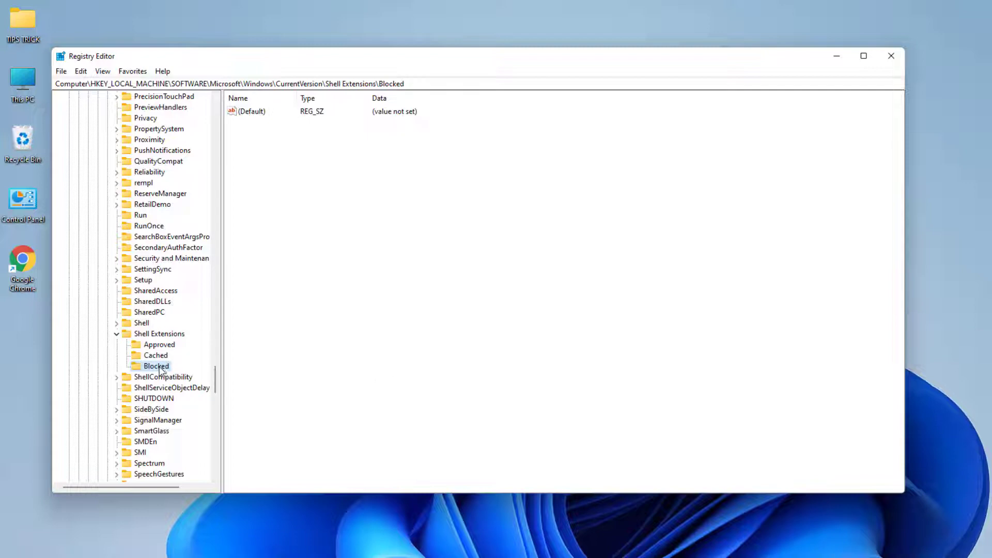
Add an empty string value named {e2bf9676-5f8f-435c-97eb-11607a5bedf7} to the Blocked key.
right_click(389, 237)
mouse_move(393, 241)
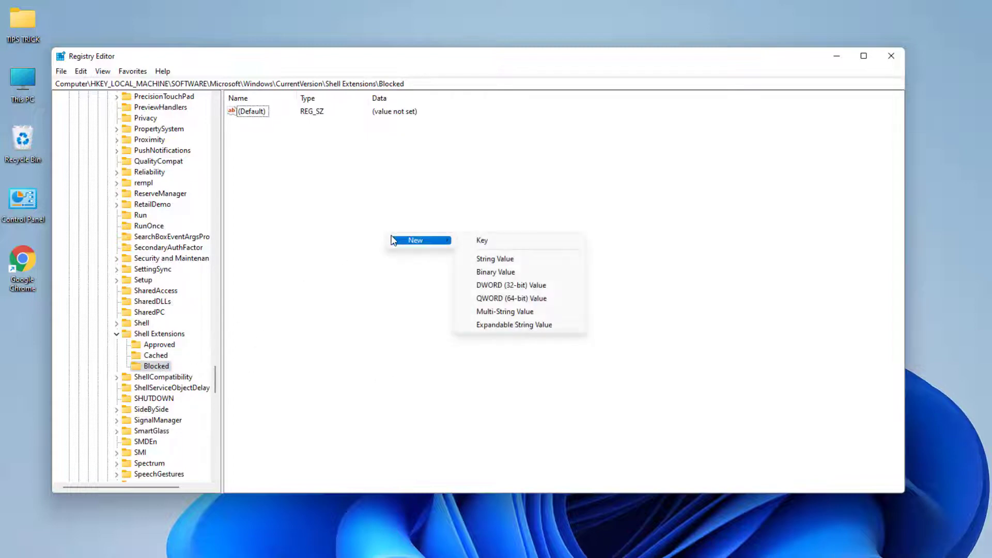
click(530, 260)
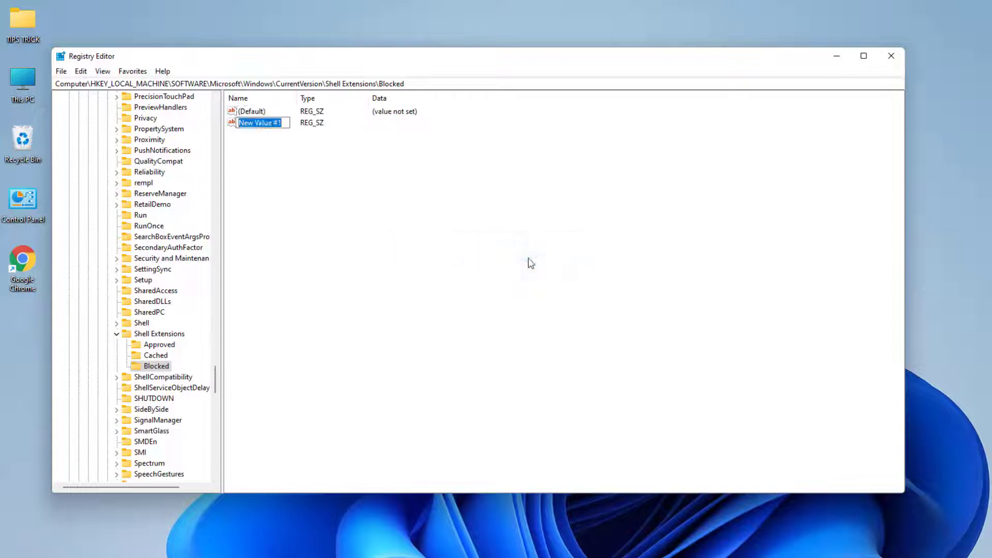
text({e2bf9676-5f8f-435c-97eb-11607a5bedf7})
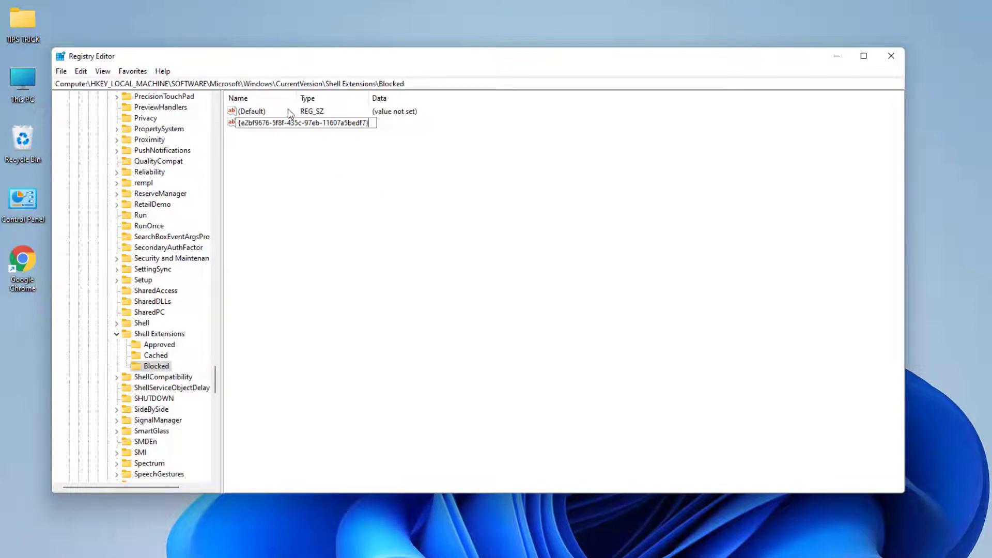
key(Return)
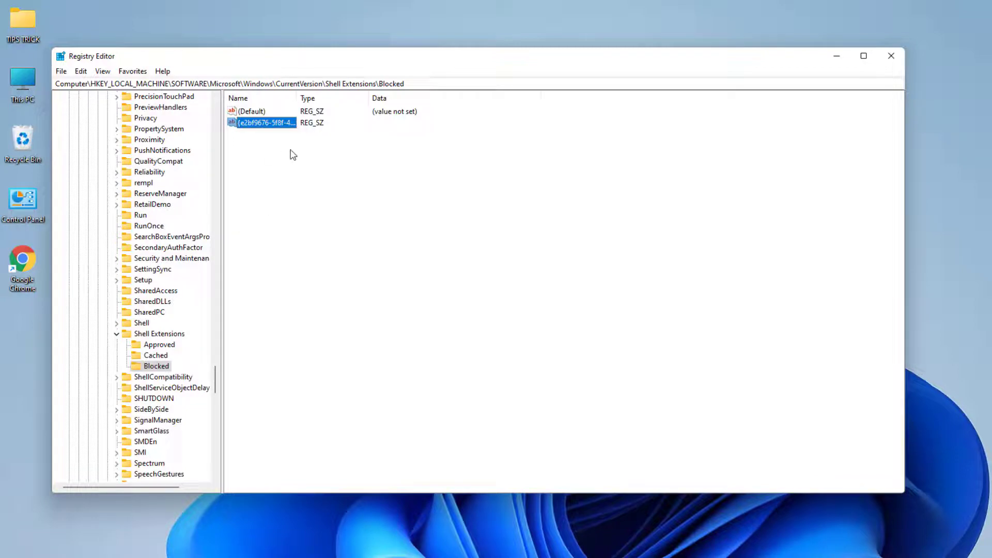
Minimize Registry Editor and launch Task Manager from the Start button's quick list.
click(836, 58)
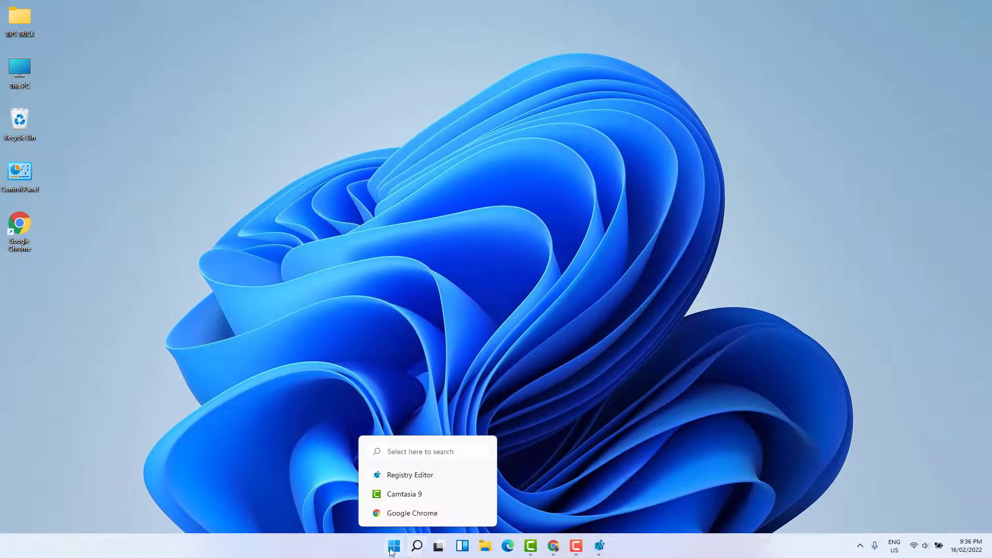
right_click(394, 546)
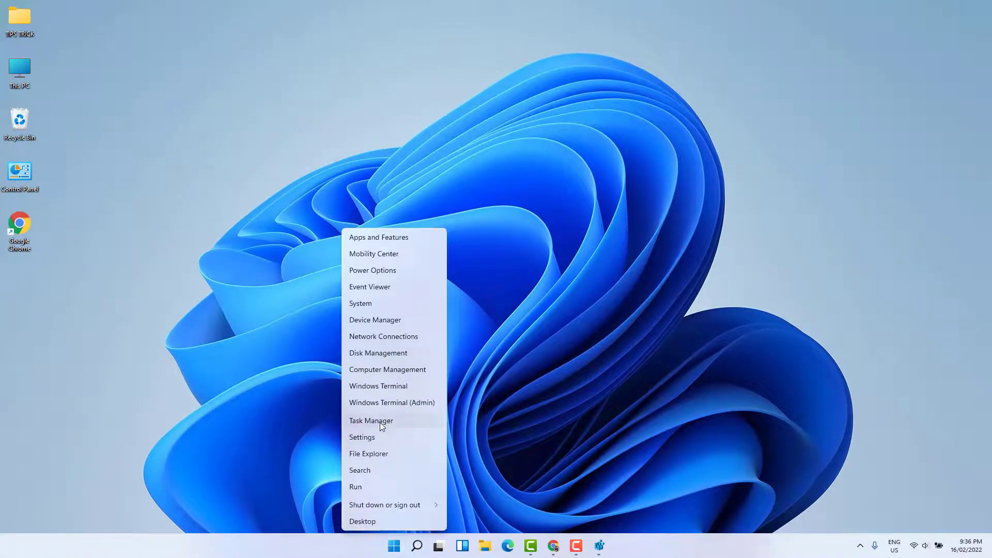
click(381, 424)
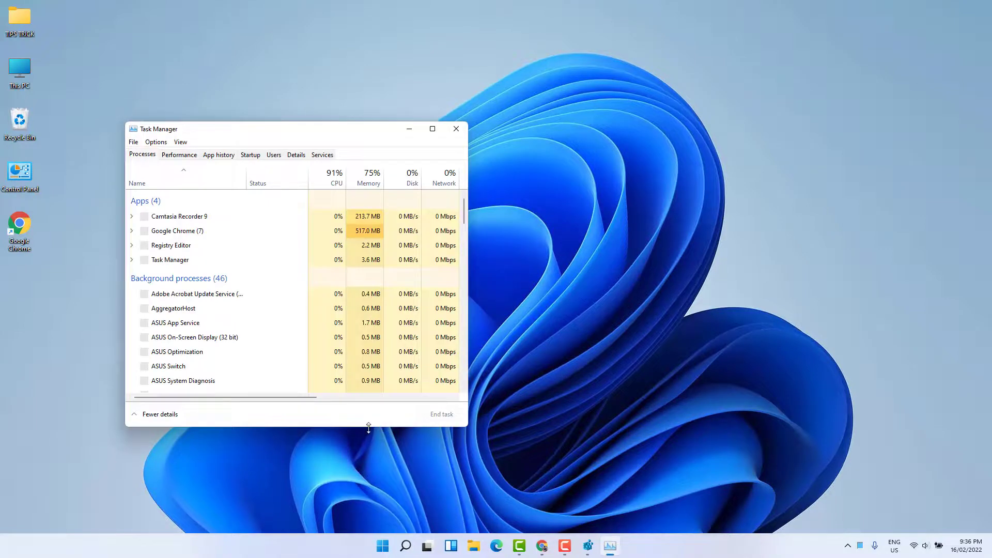
Restart the Windows Explorer process from Task Manager's full view, then close Task Manager.
click(167, 414)
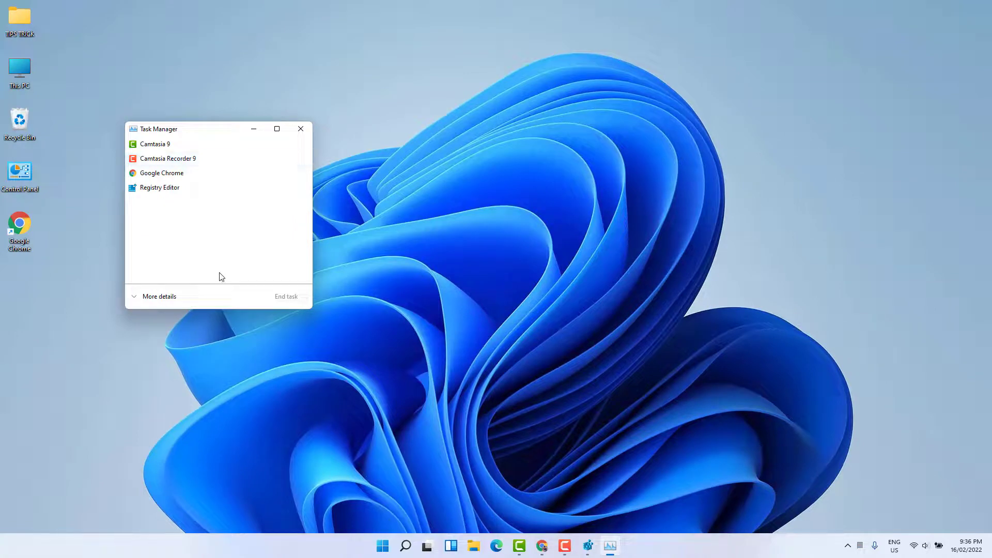
click(162, 297)
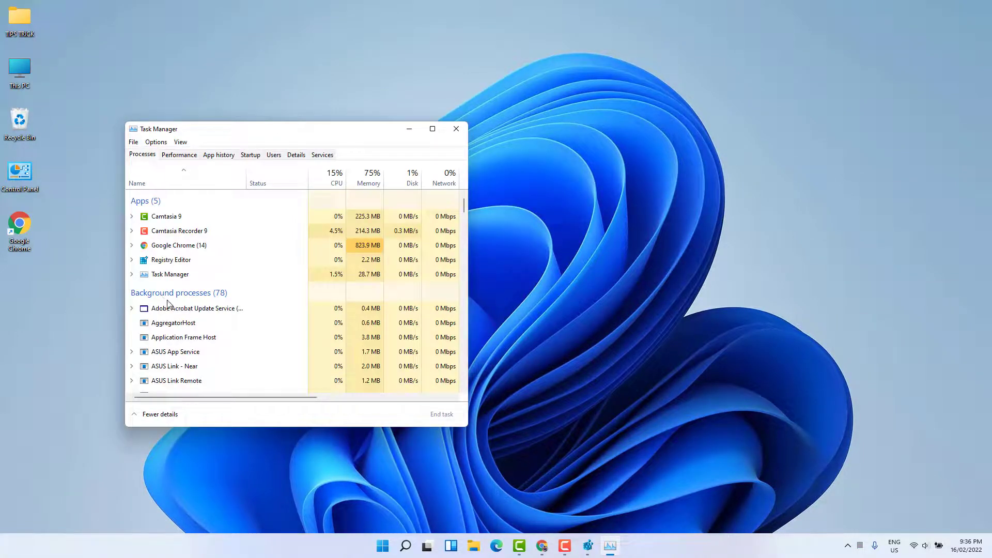
drag(466, 206, 429, 385)
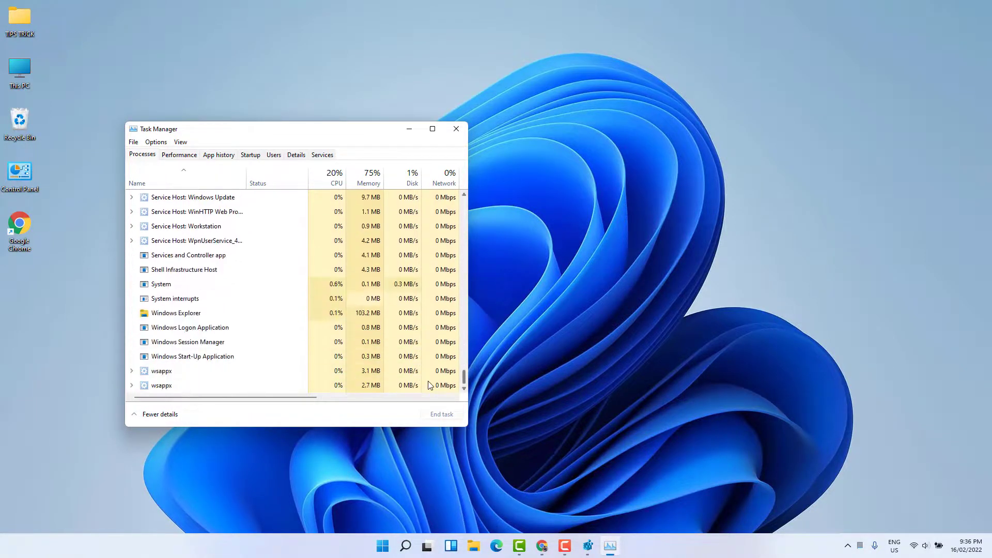
click(185, 316)
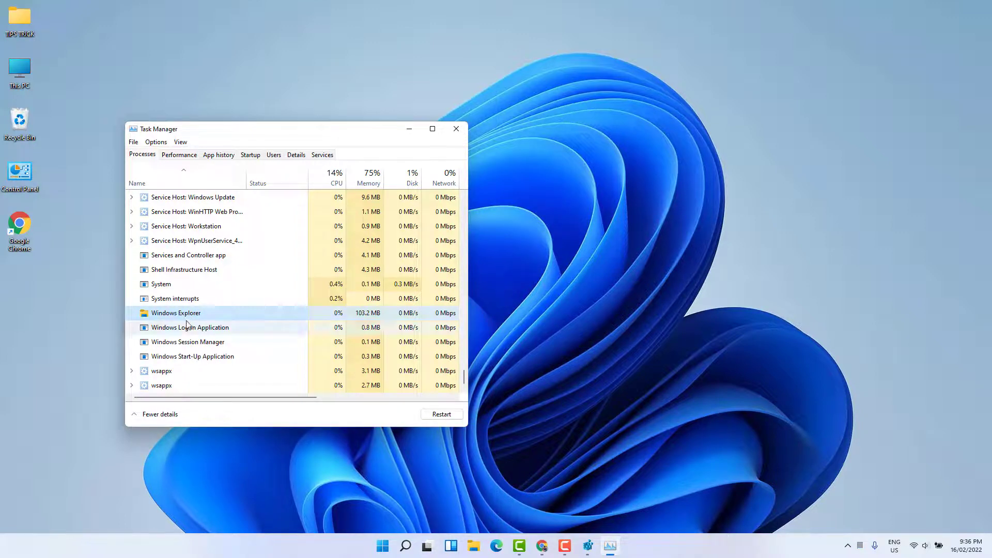
click(441, 415)
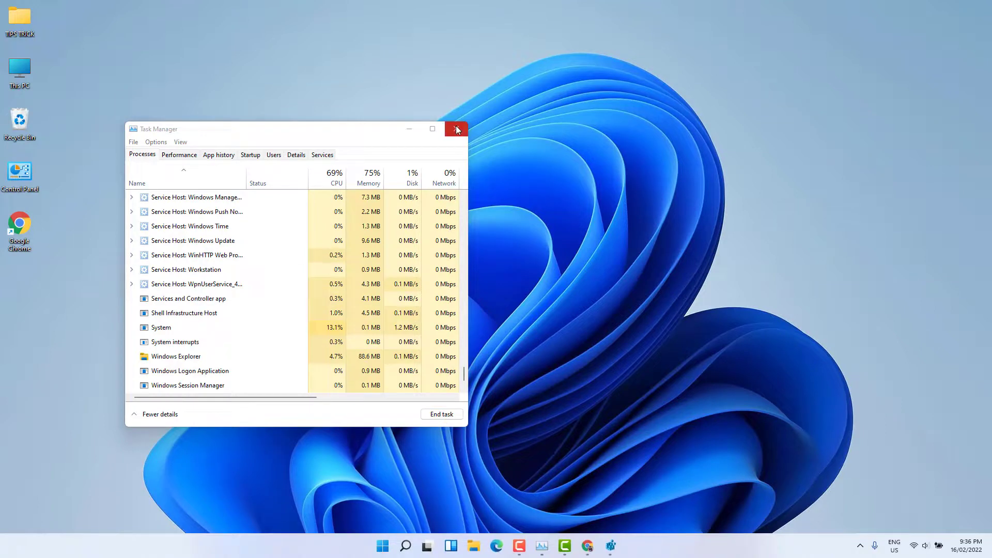
click(457, 129)
right_click(472, 132)
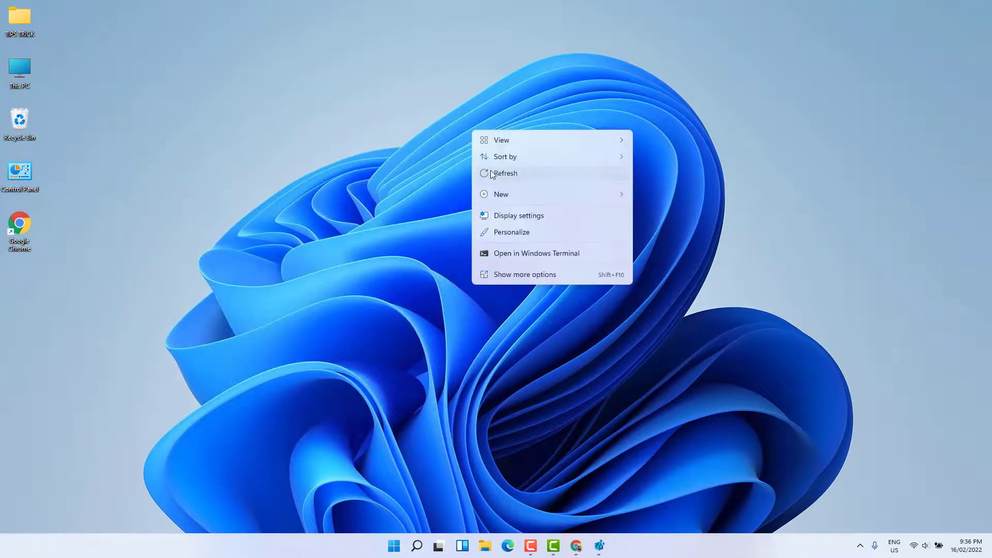
click(486, 174)
click(485, 546)
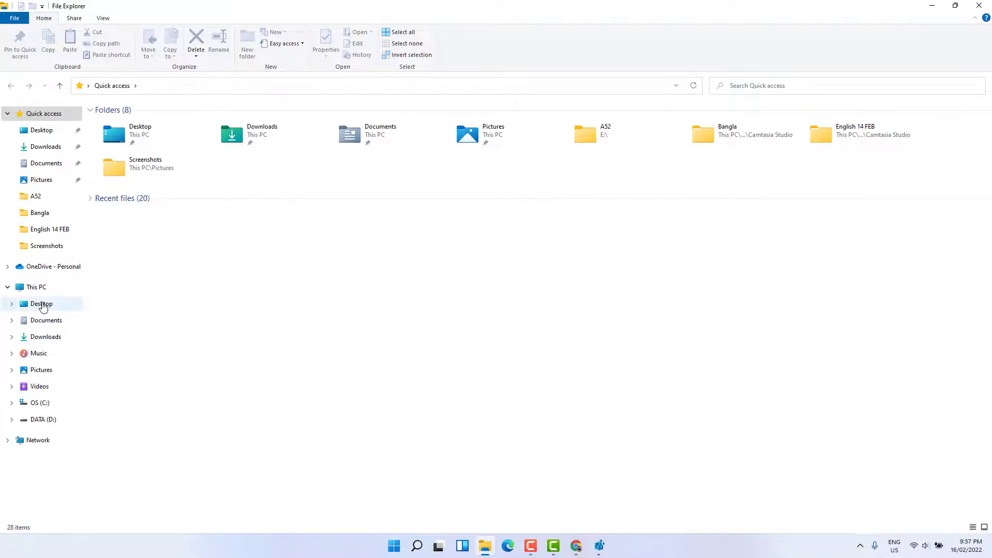
click(40, 288)
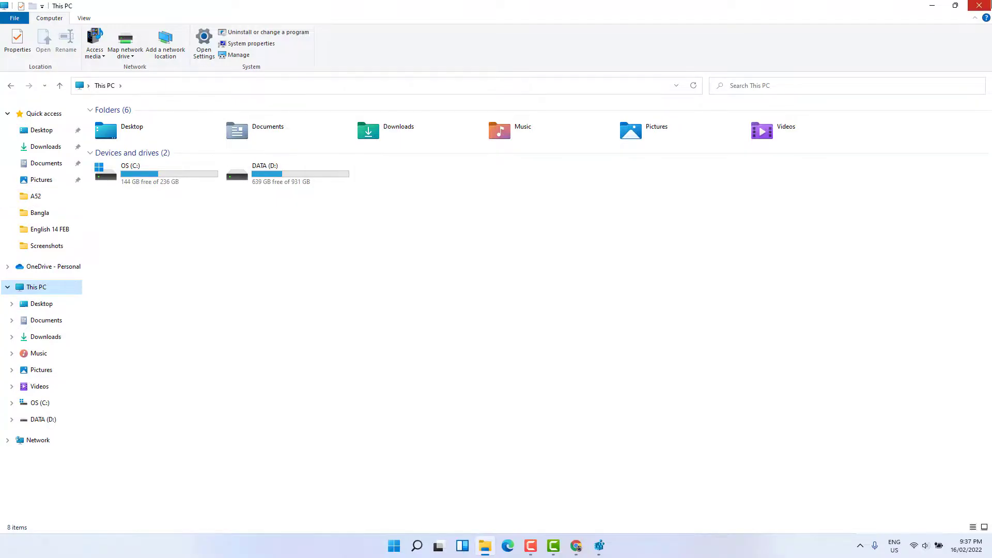
click(980, 6)
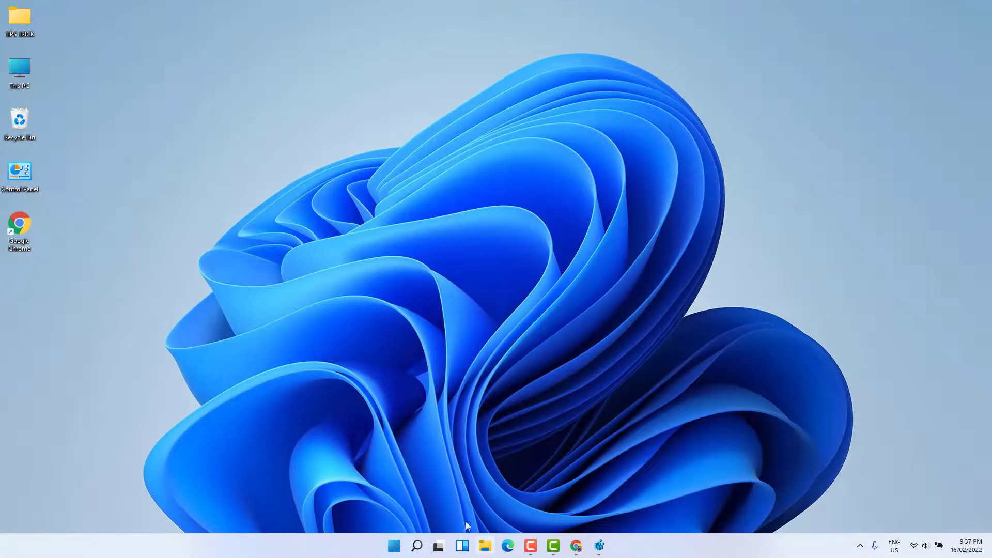
click(485, 546)
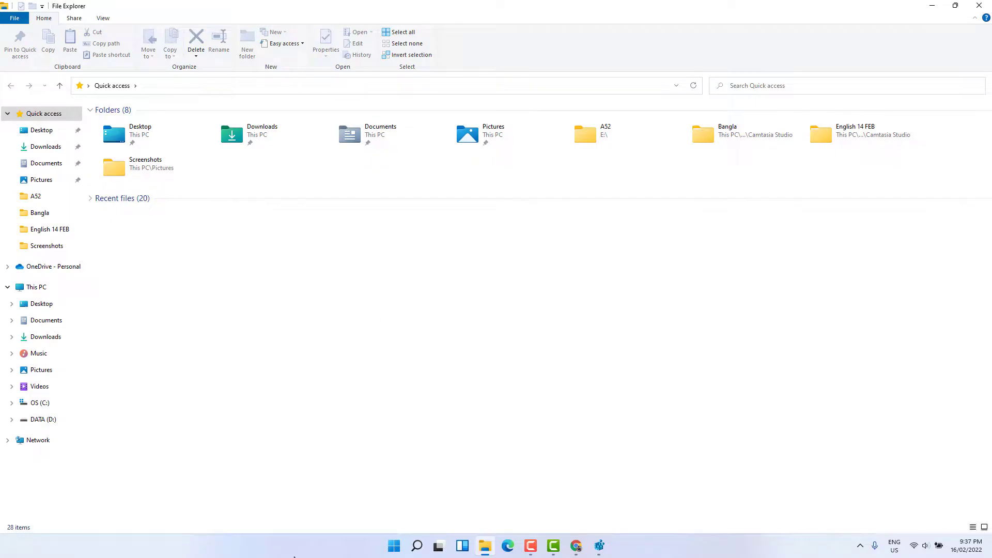
click(980, 6)
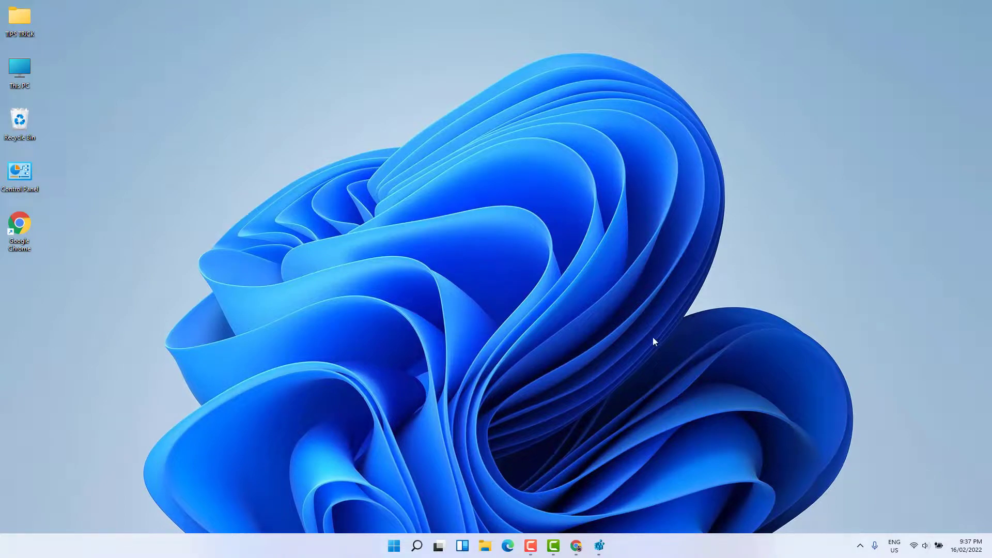
click(608, 543)
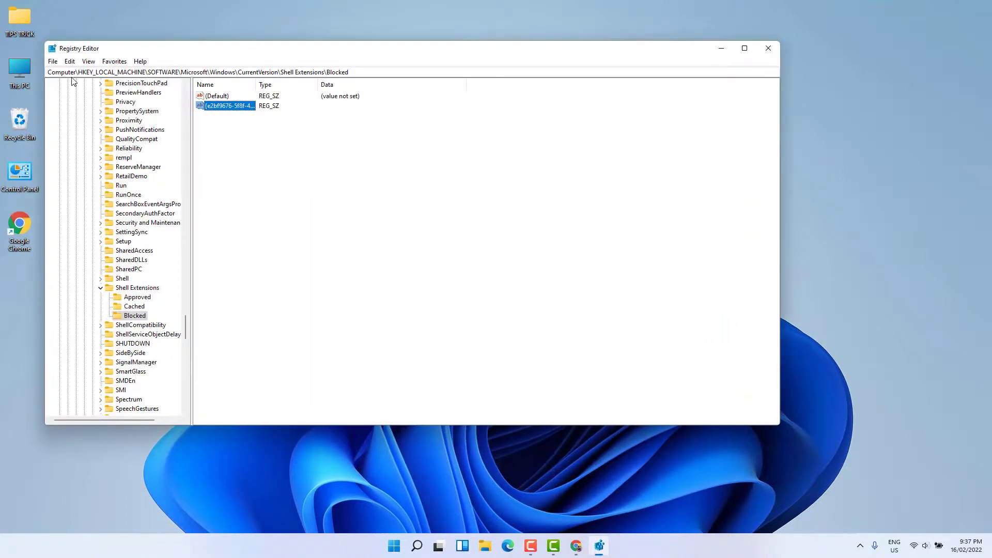
Delete the Blocked key from Shell Extensions, confirm with Yes, and close Registry Editor.
click(134, 307)
click(130, 316)
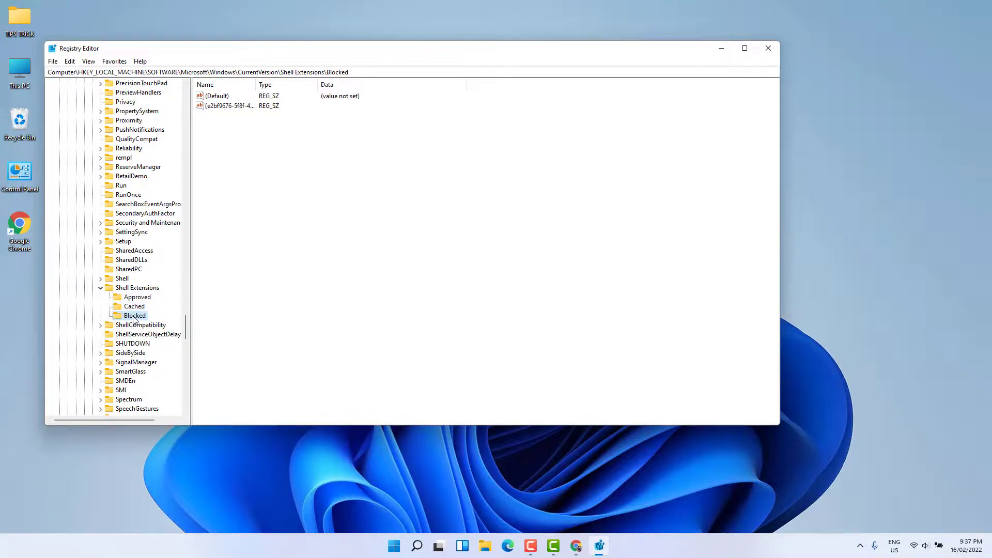
right_click(135, 318)
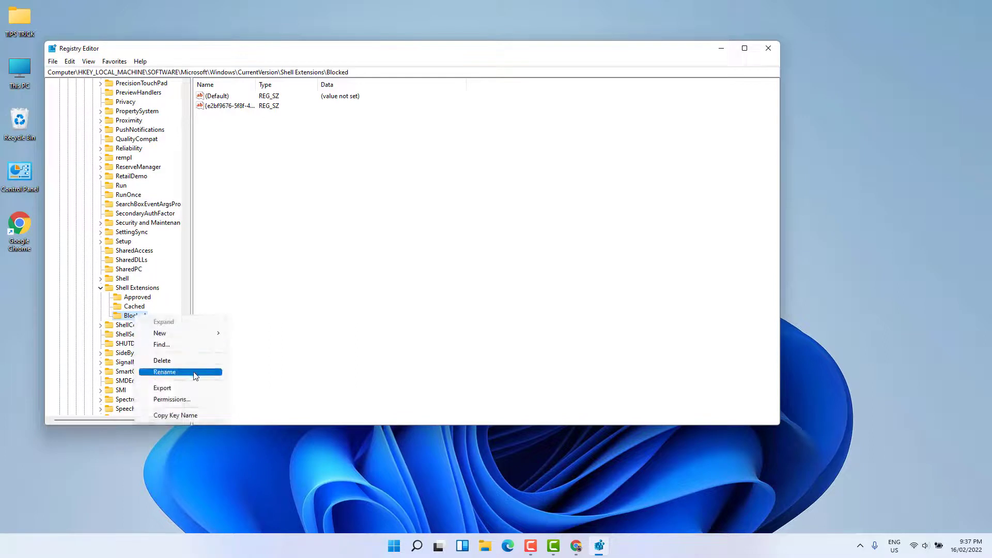
click(189, 363)
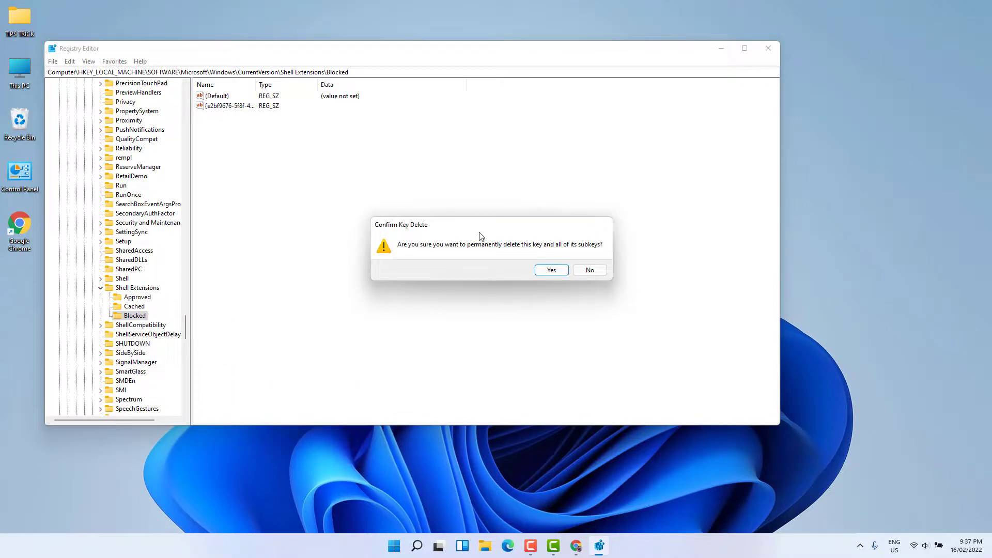
click(551, 271)
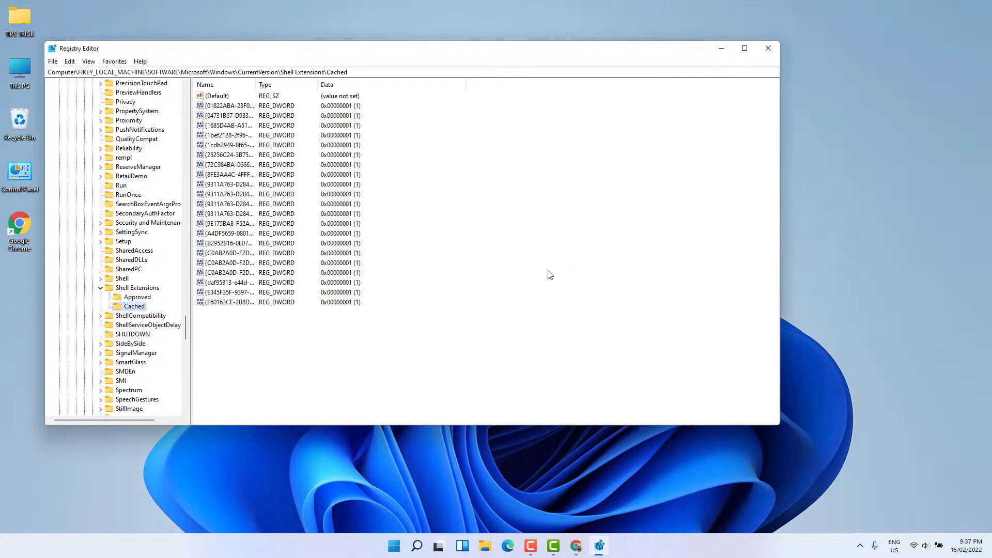
click(767, 47)
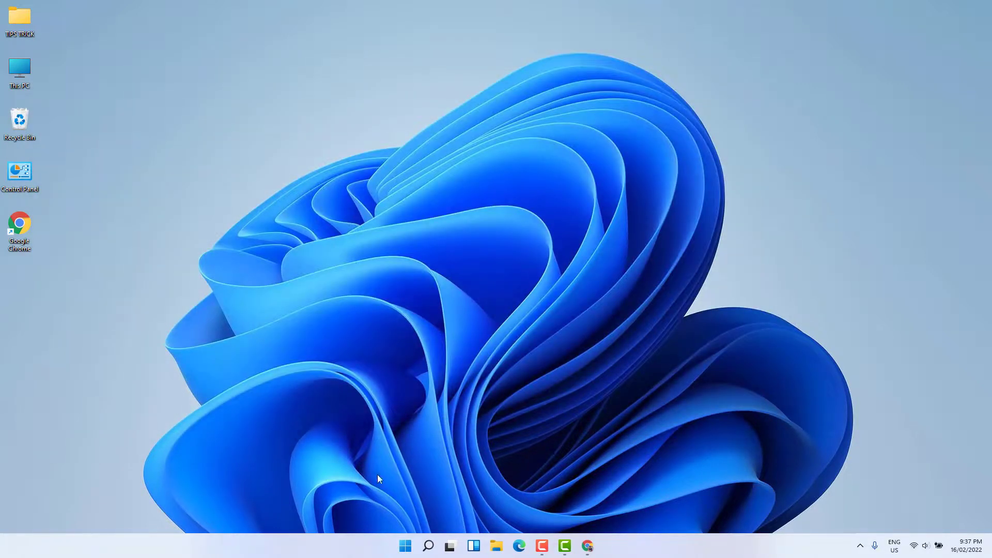
Restart Windows Explorer again through Task Manager, then close Task Manager.
right_click(403, 546)
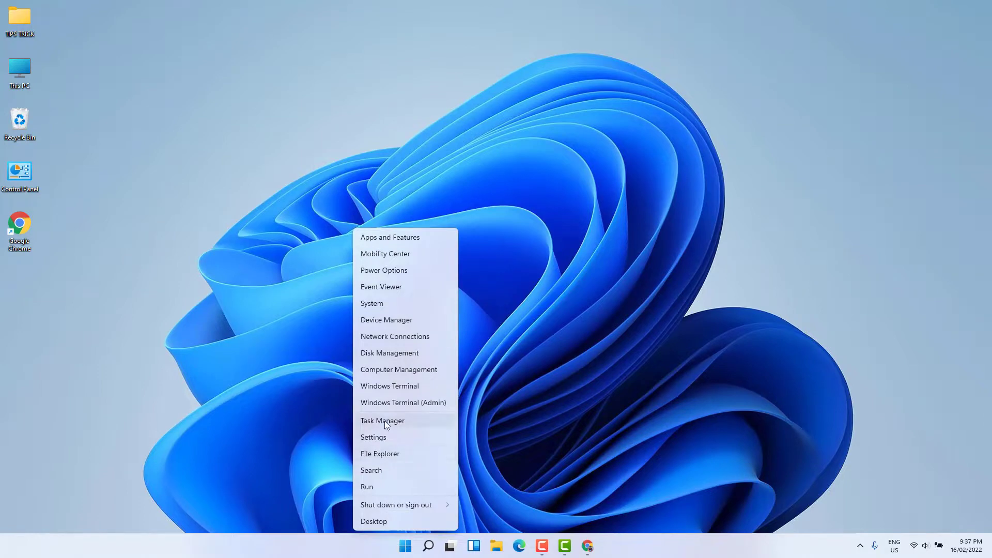
click(386, 408)
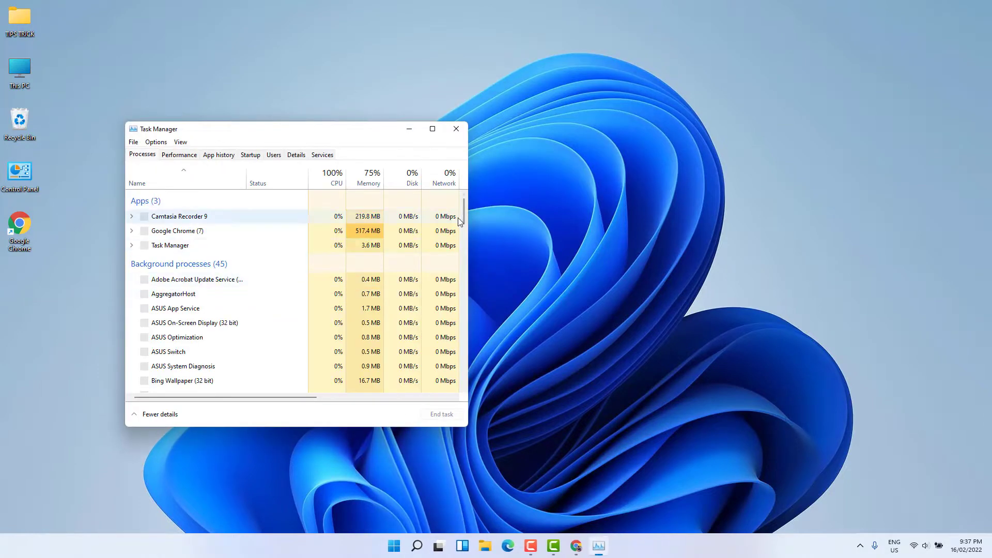
drag(465, 210, 440, 392)
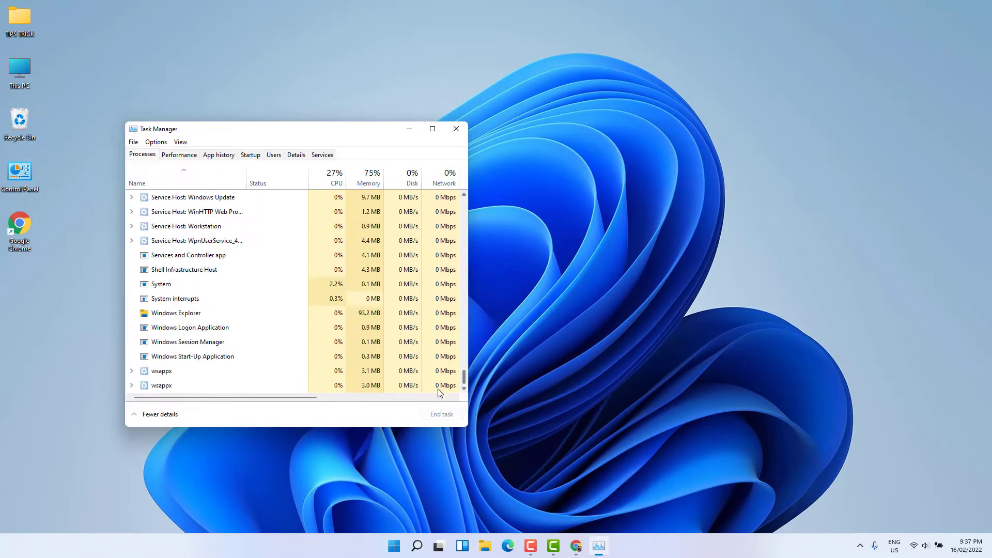
click(222, 313)
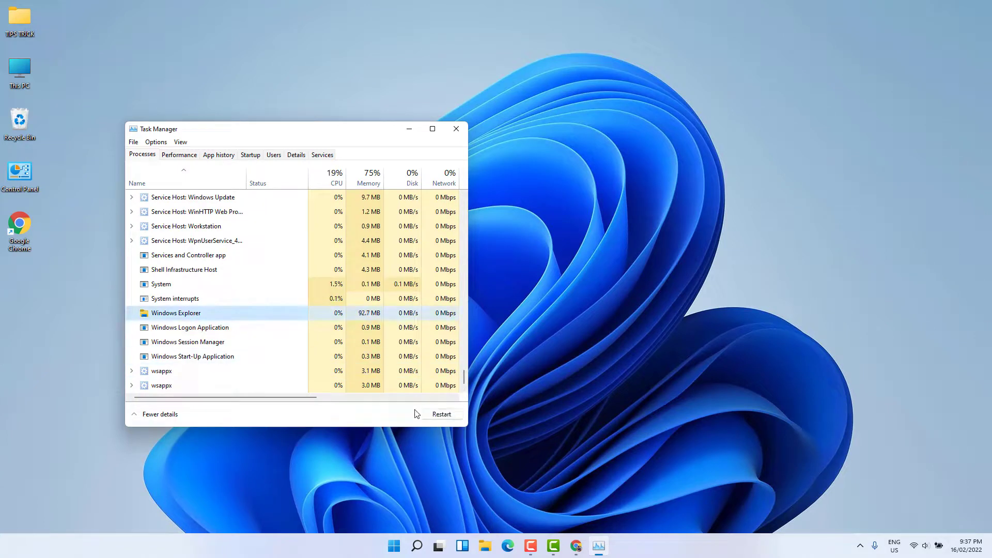
click(437, 415)
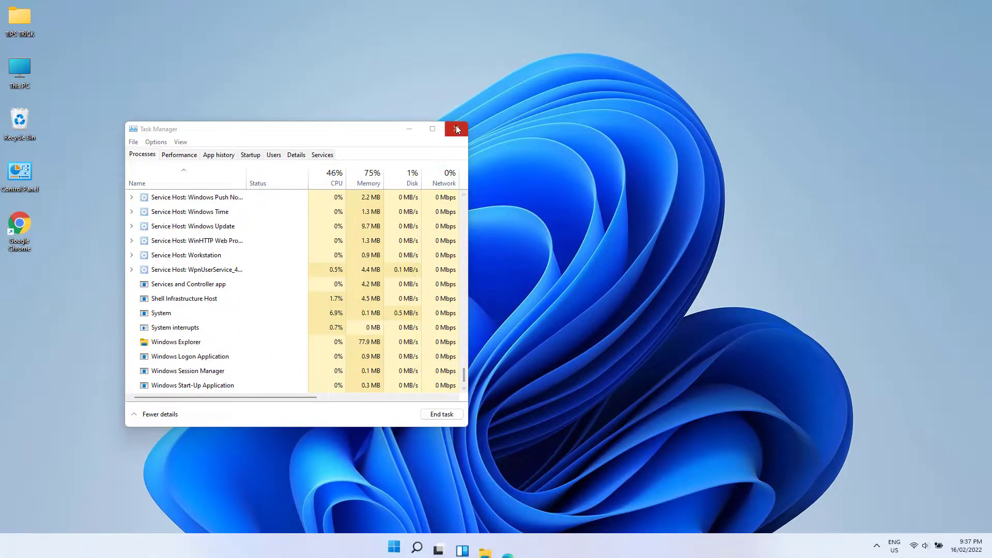
click(456, 129)
right_click(600, 285)
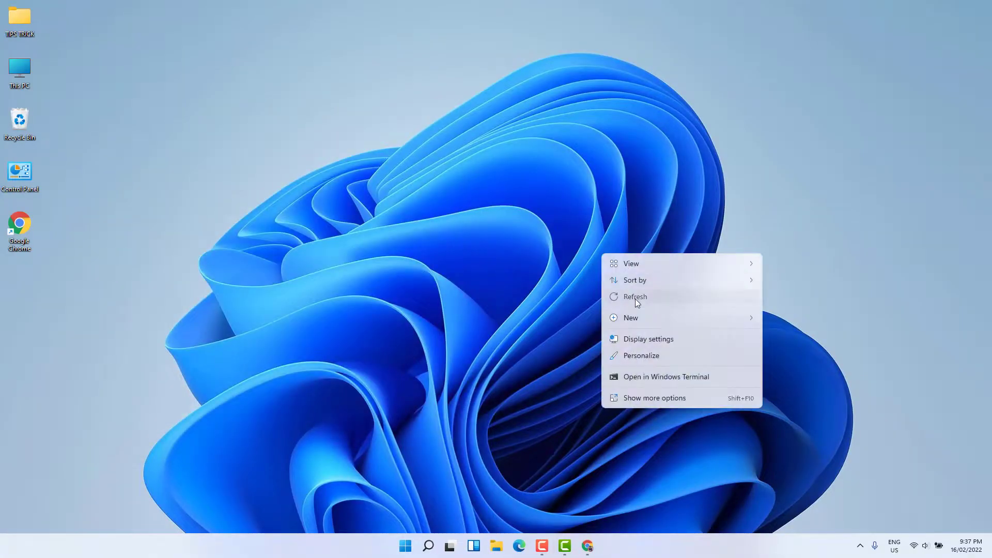
key(Escape)
click(492, 548)
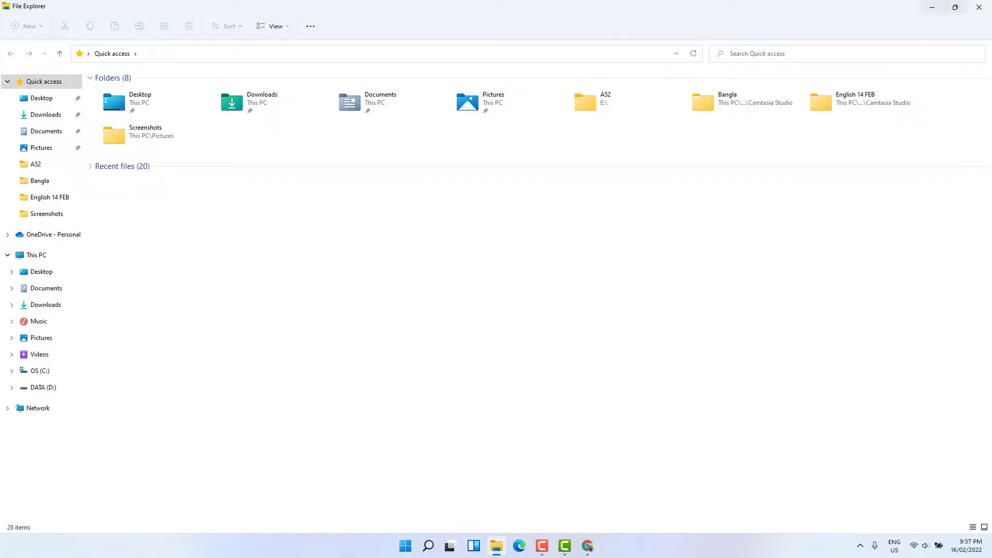
click(979, 7)
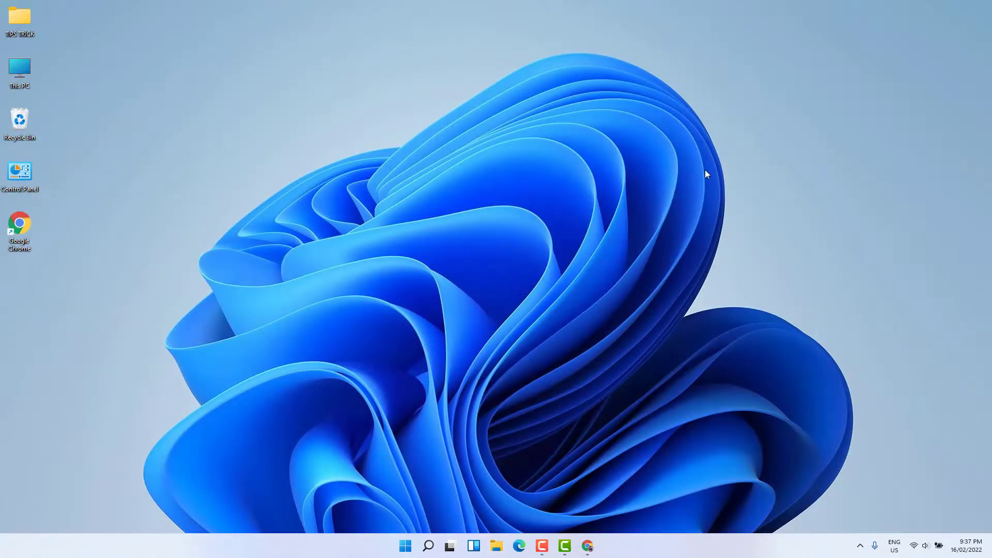
right_click(481, 266)
click(517, 310)
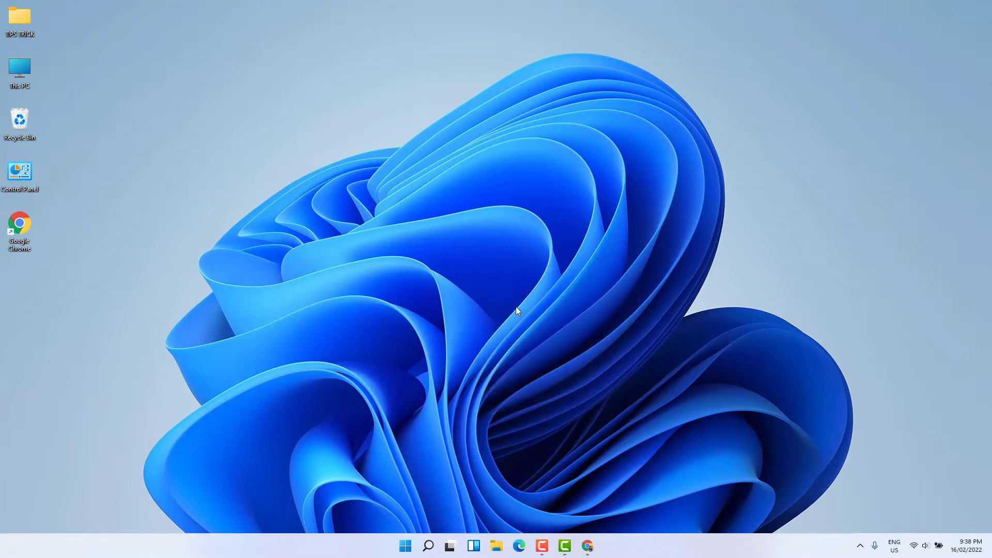